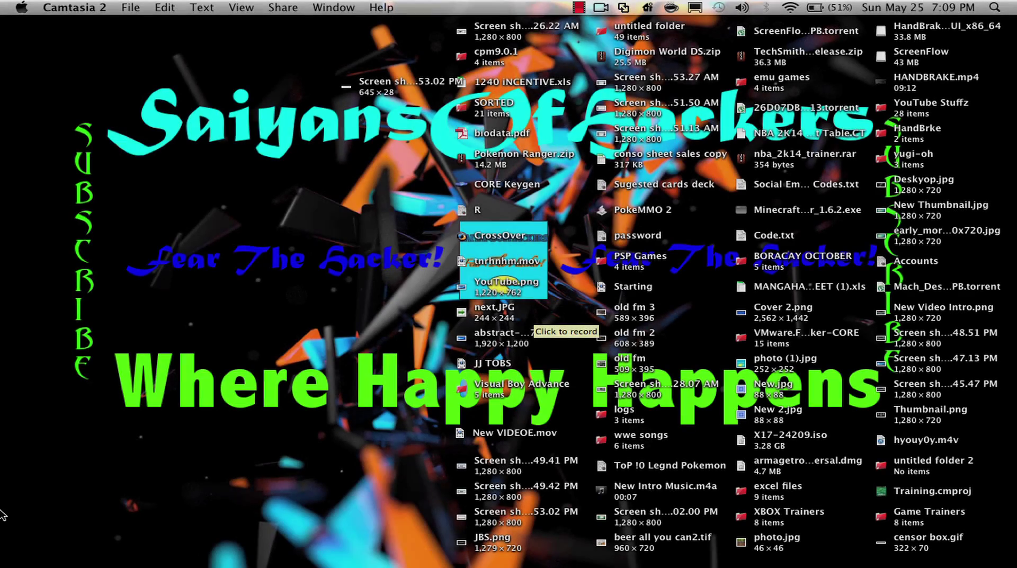
{"action": "mouse_move", "coordinate": [157, 565]}
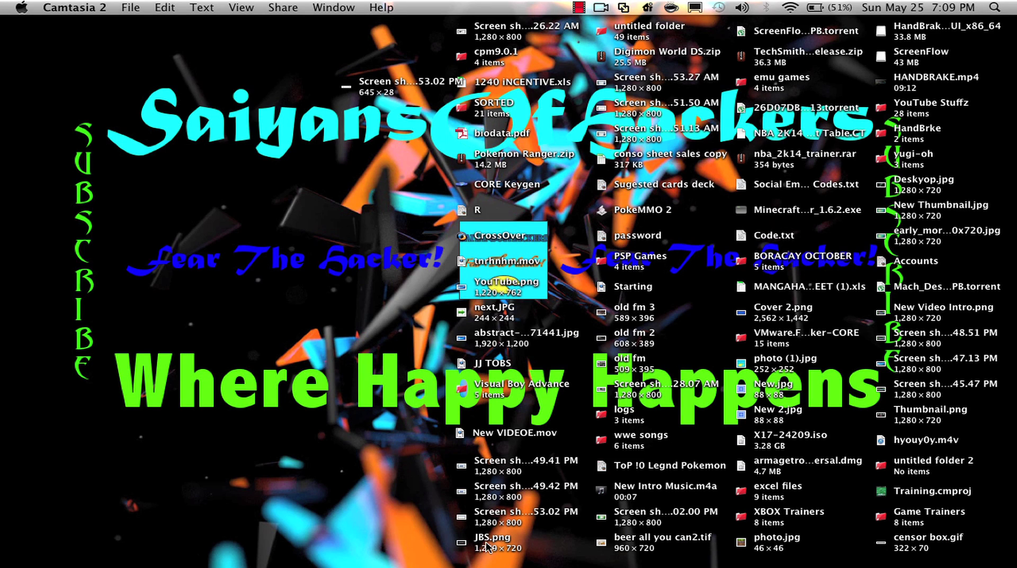
{"action": "left_click", "coordinate": [500, 334]}
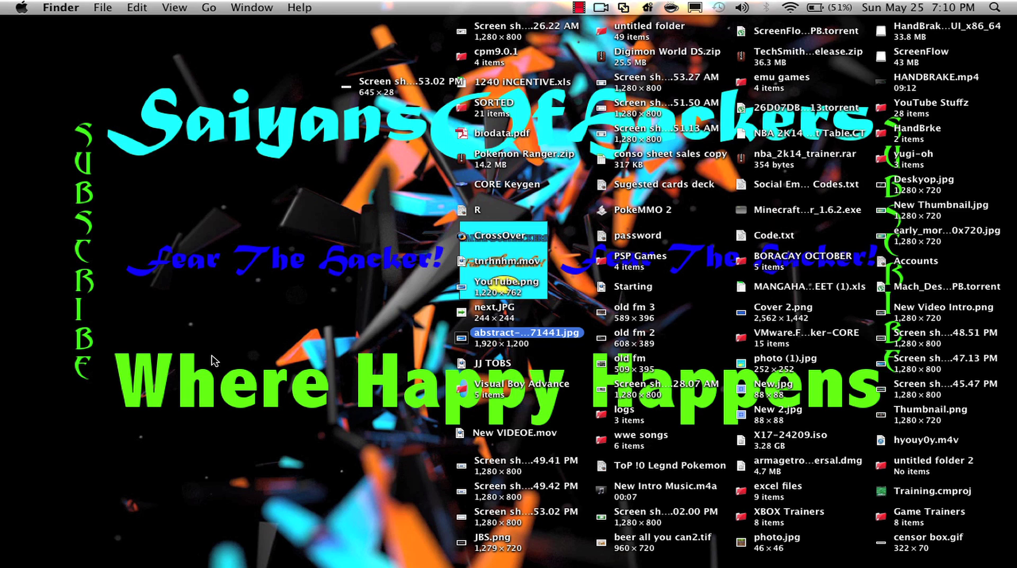
{"action": "left_click_drag", "start_coordinate": [182, 132], "coordinate": [358, 326]}
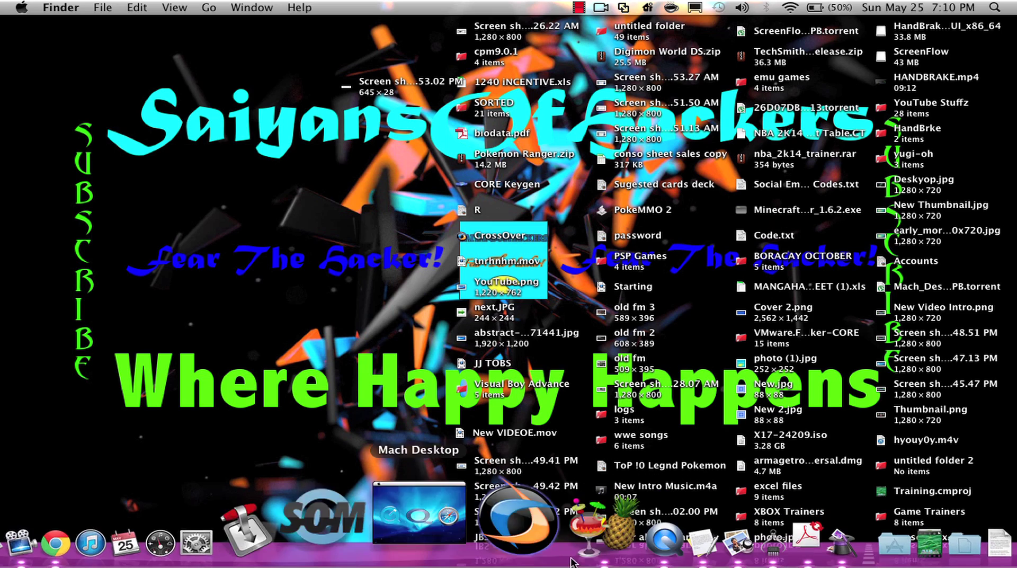
{"action": "left_click", "coordinate": [183, 556]}
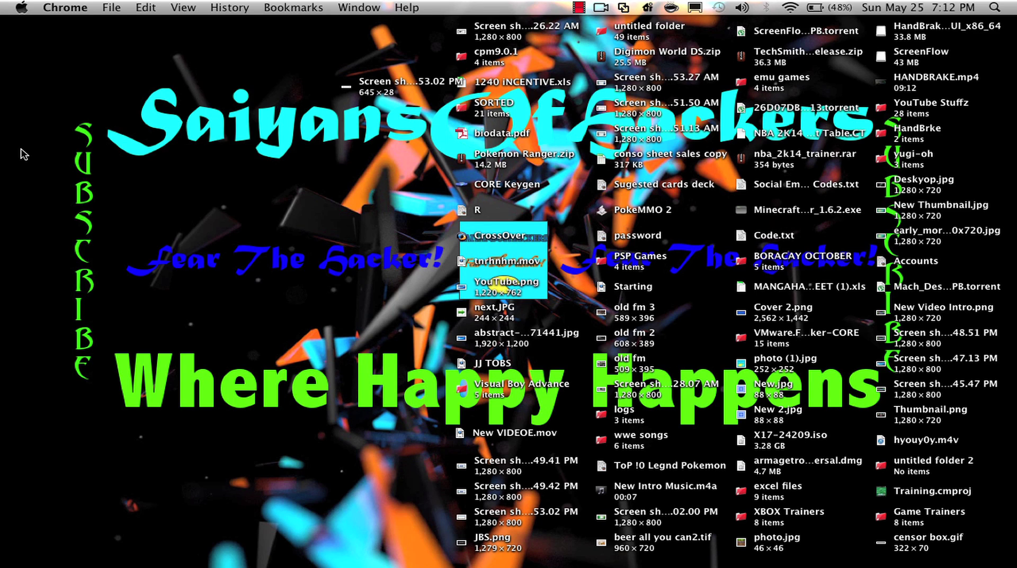
{"action": "mouse_move", "coordinate": [579, 563]}
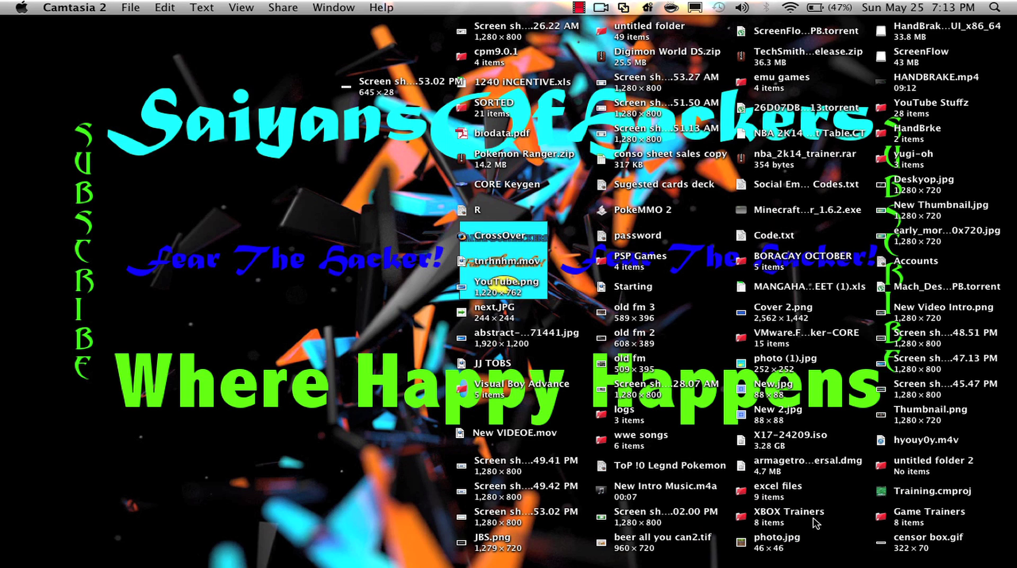
{"action": "left_click_drag", "start_coordinate": [275, 305], "coordinate": [865, 440]}
Open the YouTube Stuffz folder in a Finder window
{"action": "left_click", "coordinate": [891, 512]}
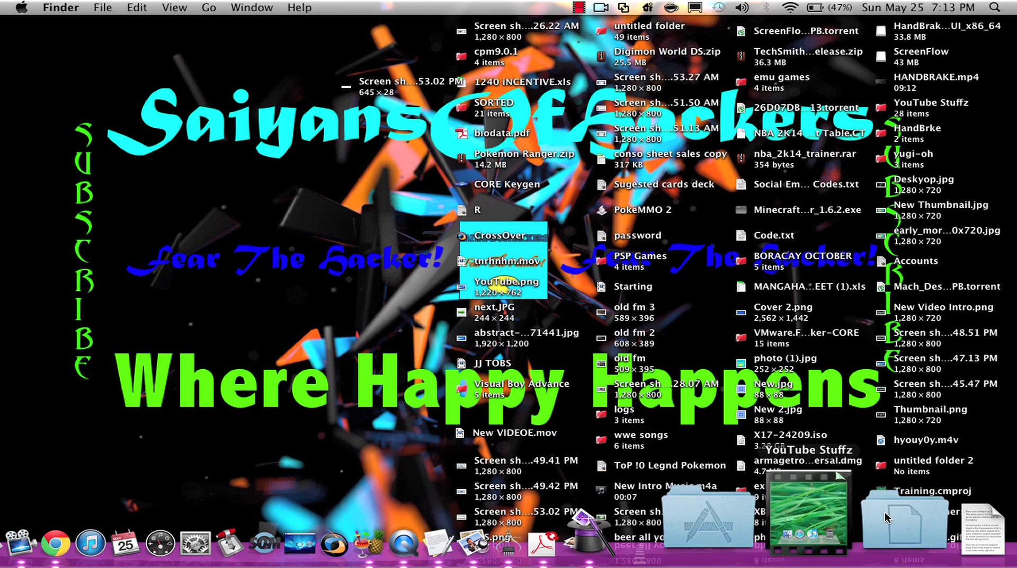
{"action": "left_click", "coordinate": [885, 517]}
{"action": "scroll", "coordinate": [481, 268], "scroll_direction": "down", "scroll_amount": 2}
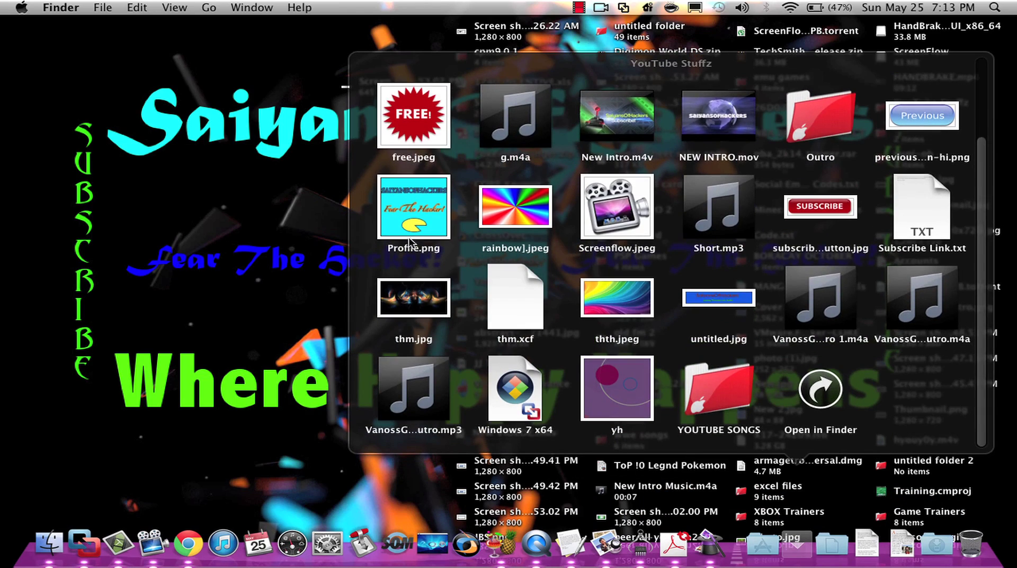
{"action": "left_click", "coordinate": [300, 340]}
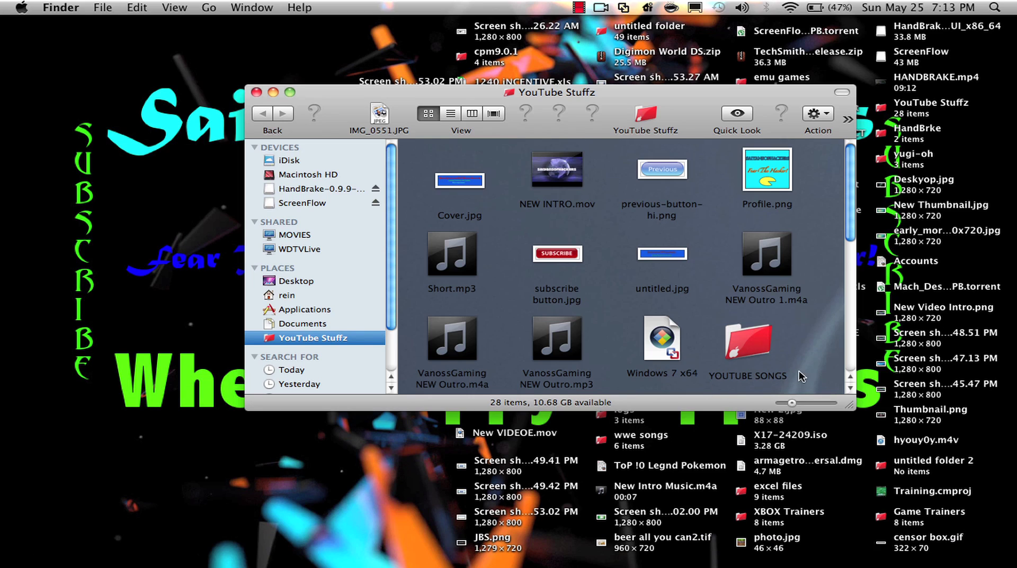
Find the image thm.jpg in the YouTube Stuffz folder and open it with GIMP
{"action": "scroll", "coordinate": [477, 260], "scroll_direction": "down", "scroll_amount": 10}
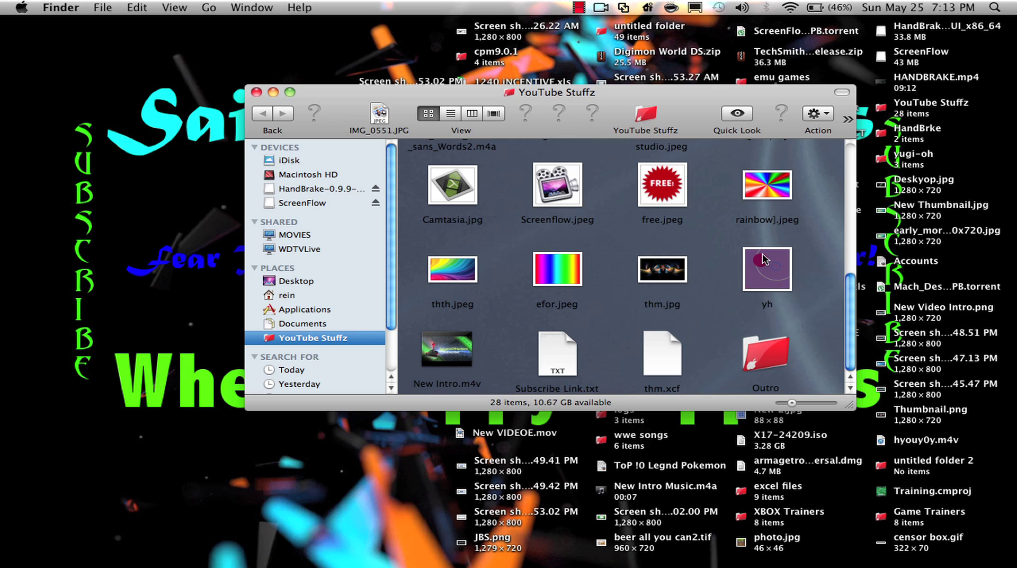
{"action": "key", "text": "t"}
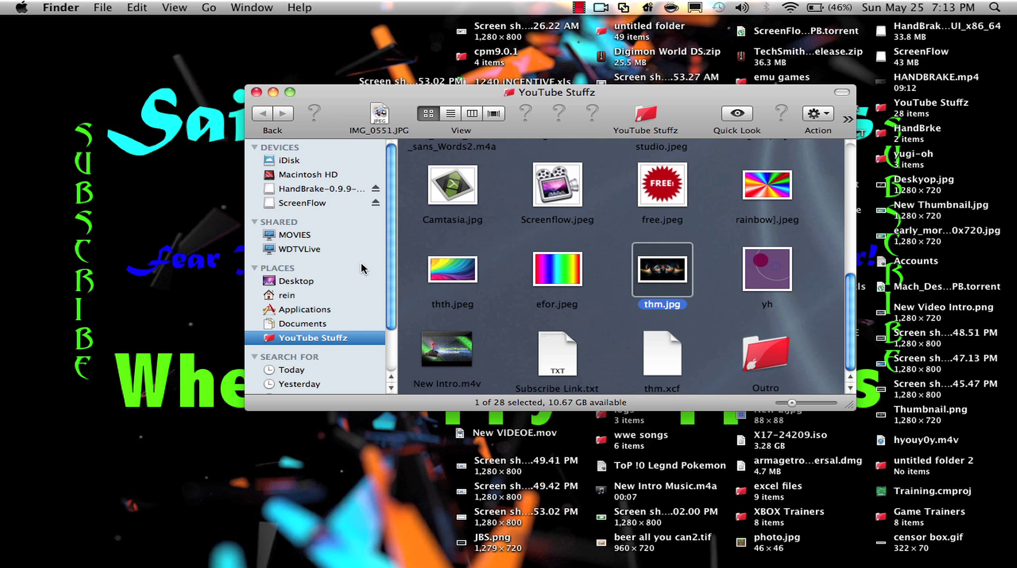
{"action": "right_click", "coordinate": [637, 237]}
{"action": "mouse_move", "coordinate": [747, 287]}
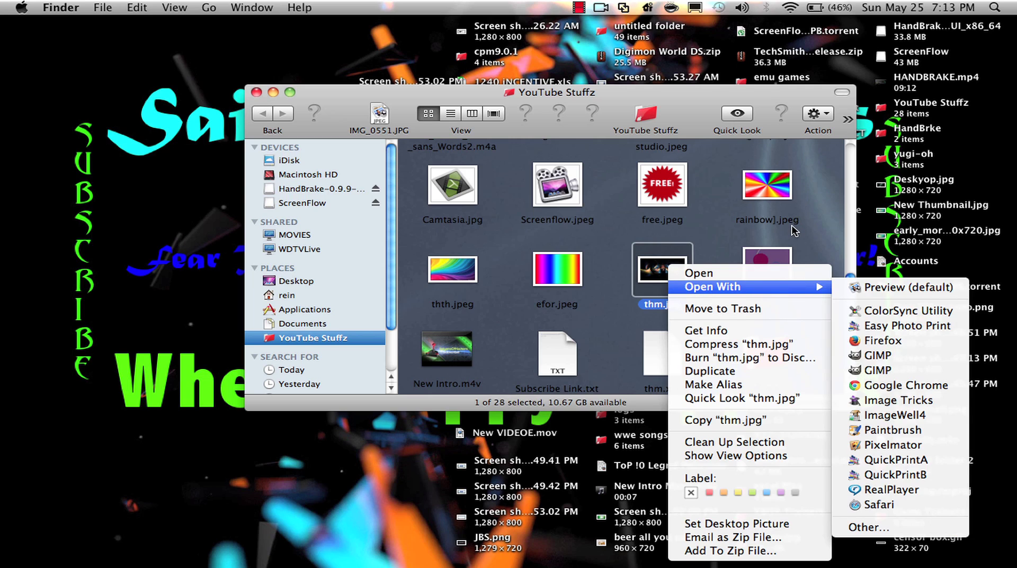
{"action": "key", "text": "Down"}
{"action": "key", "text": "Up"}
{"action": "key", "text": "Down"}
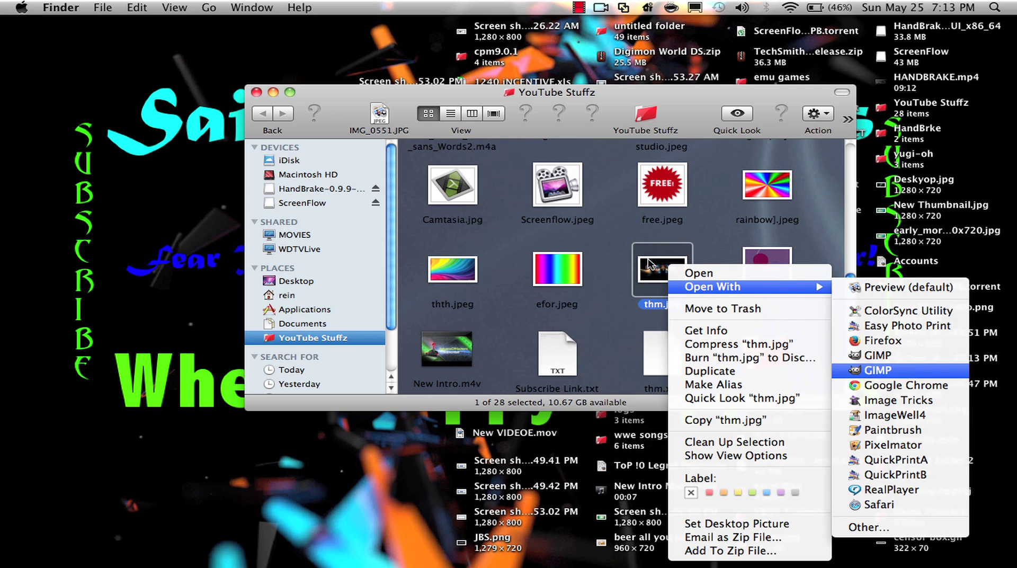
{"action": "key", "text": "Return"}
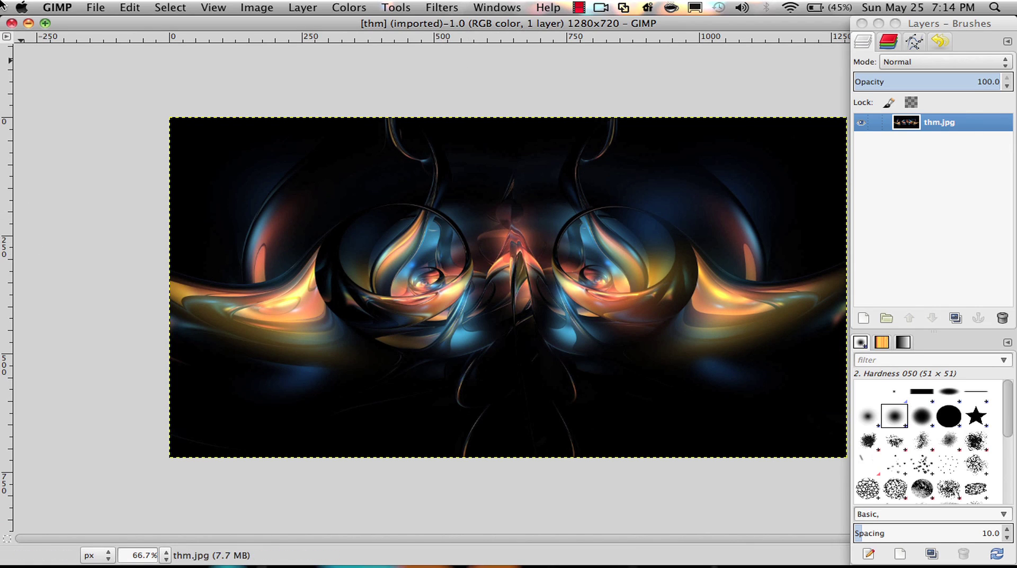
{"action": "left_click", "coordinate": [61, 456]}
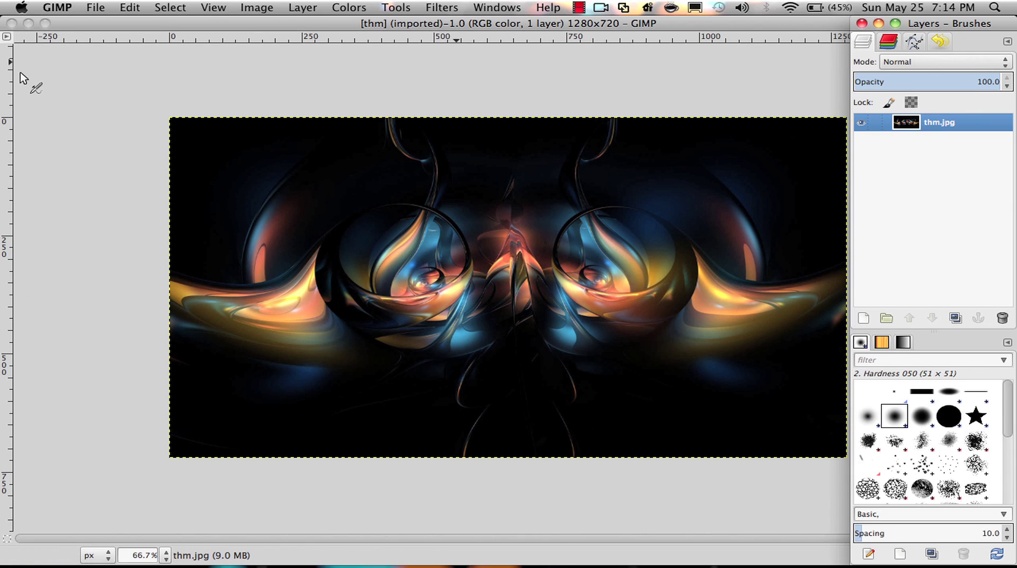
{"action": "key", "text": "ctrl+F2"}
{"action": "key", "text": "Right"}
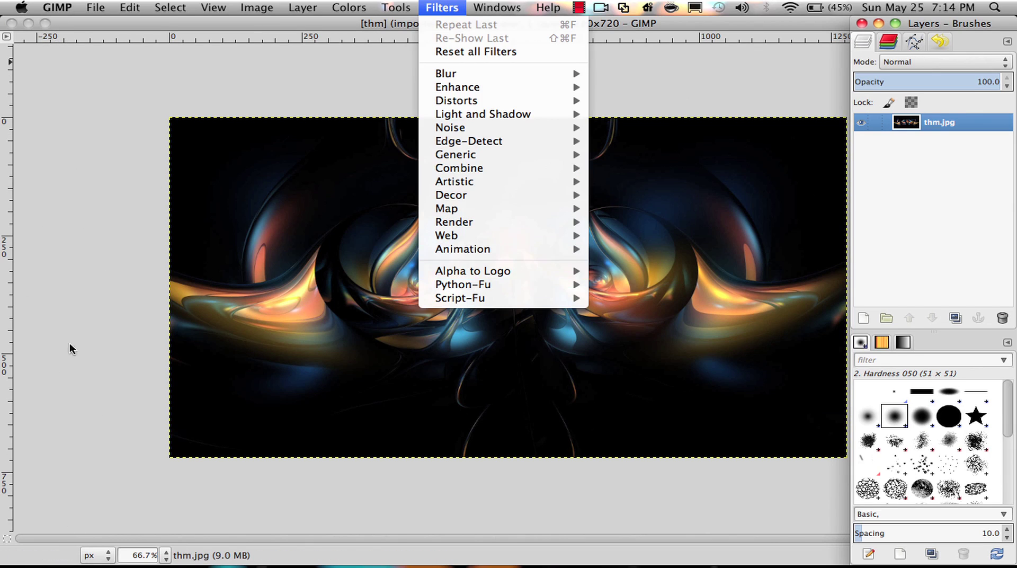
{"action": "key", "text": "Right"}
{"action": "key", "text": "Left"}
{"action": "key", "text": "Left"}
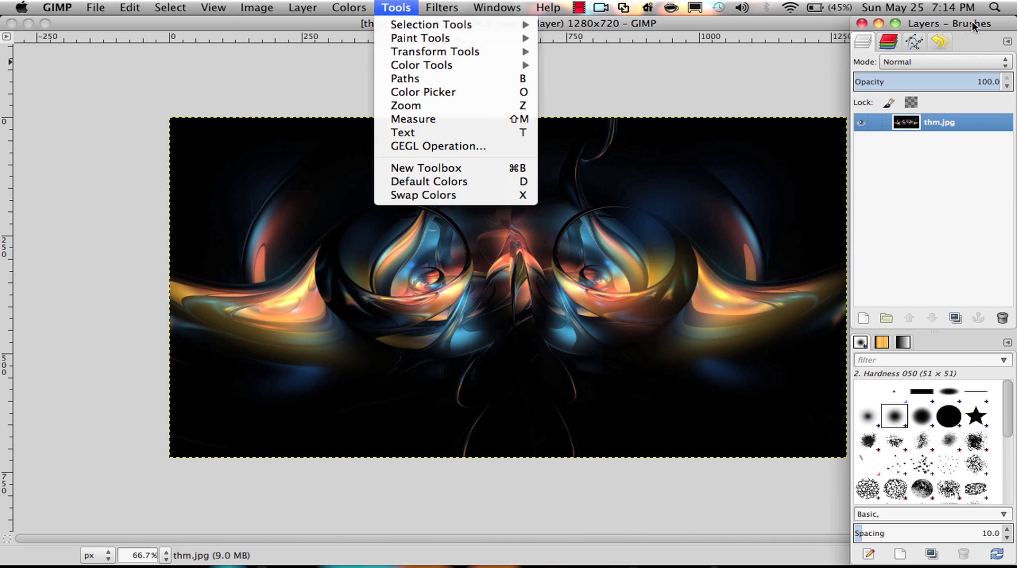
{"action": "key", "text": "Down"}
{"action": "key", "text": "Down"}
{"action": "key", "text": "Down"}
{"action": "key", "text": "Up"}
{"action": "key", "text": "Down"}
{"action": "key", "text": "Down"}
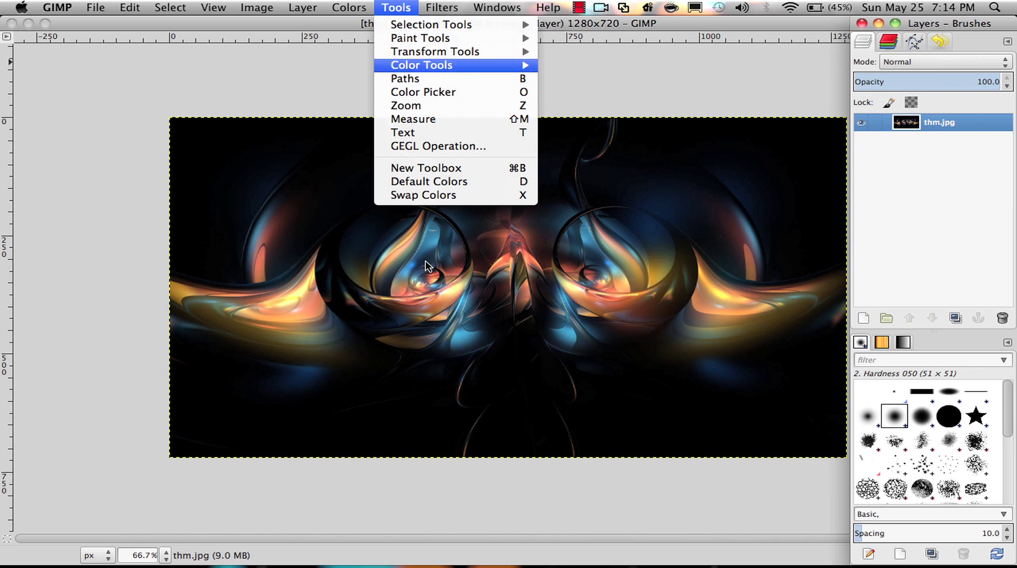
{"action": "key", "text": "Right"}
{"action": "key", "text": "Right"}
{"action": "key", "text": "Left"}
{"action": "key", "text": "Left"}
{"action": "key", "text": "Left"}
{"action": "key", "text": "Left"}
{"action": "key", "text": "Left"}
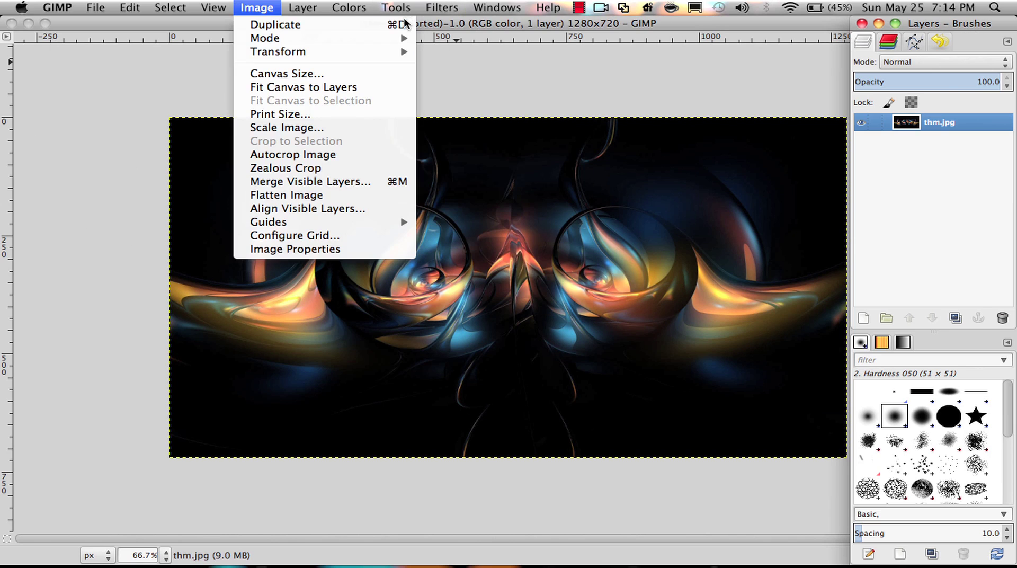
{"action": "key", "text": "Left"}
{"action": "mouse_move", "coordinate": [397, 8]}
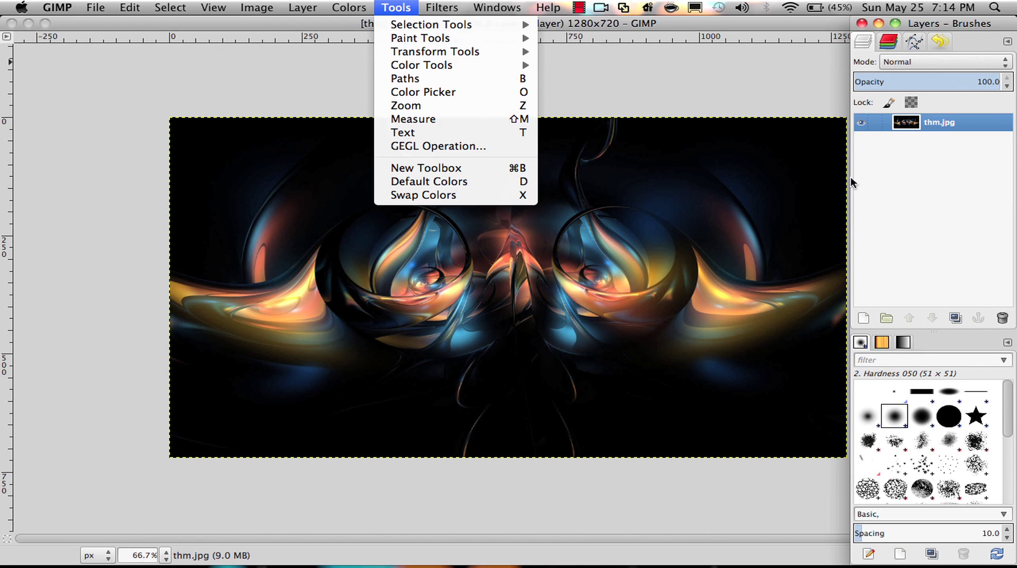
{"action": "key", "text": "Down"}
{"action": "key", "text": "Down"}
{"action": "key", "text": "Down"}
{"action": "key", "text": "Down"}
{"action": "key", "text": "Down"}
{"action": "key", "text": "Down"}
{"action": "key", "text": "Down"}
{"action": "key", "text": "Down"}
{"action": "key", "text": "Up"}
{"action": "key", "text": "Up"}
{"action": "key", "text": "Up"}
{"action": "key", "text": "Up"}
{"action": "key", "text": "Up"}
{"action": "key", "text": "Up"}
{"action": "key", "text": "Down"}
{"action": "key", "text": "Down"}
{"action": "key", "text": "Down"}
{"action": "key", "text": "Down"}
{"action": "key", "text": "Down"}
{"action": "key", "text": "Down"}
{"action": "key", "text": "Right"}
{"action": "key", "text": "Left"}
{"action": "key", "text": "Escape"}
Activate the Text tool and draw a text box about 565 × 189 px across the upper middle of the image
{"action": "key", "text": "alt+t"}
{"action": "key", "text": "Down"}
{"action": "key", "text": "Down"}
{"action": "key", "text": "Down"}
{"action": "key", "text": "Down"}
{"action": "key", "text": "Down"}
{"action": "key", "text": "Down"}
{"action": "key", "text": "p"}
{"action": "key", "text": "a"}
{"action": "key", "text": "t"}
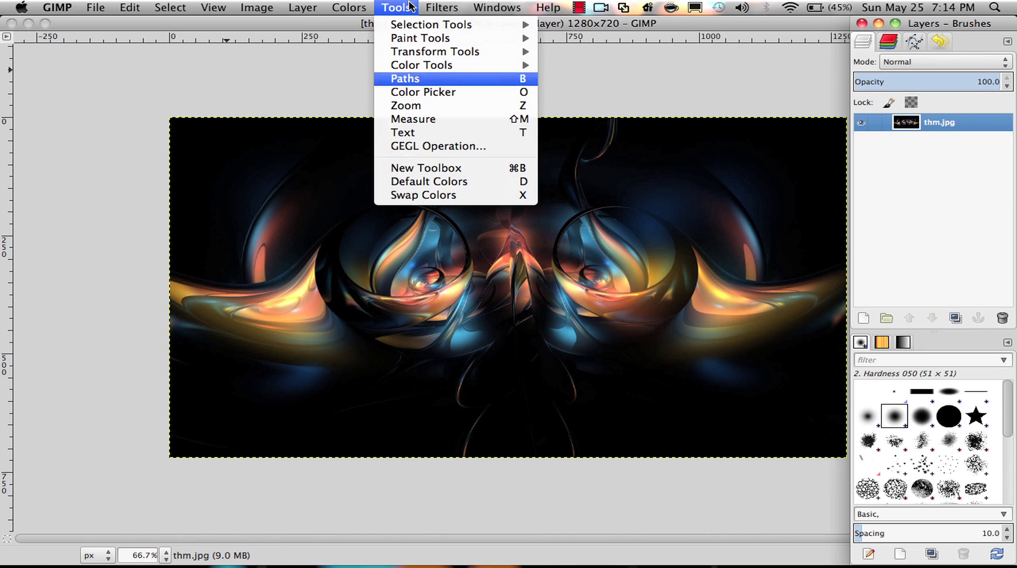
{"action": "key", "text": "t"}
{"action": "key", "text": "e"}
{"action": "key", "text": "x"}
{"action": "key", "text": "t"}
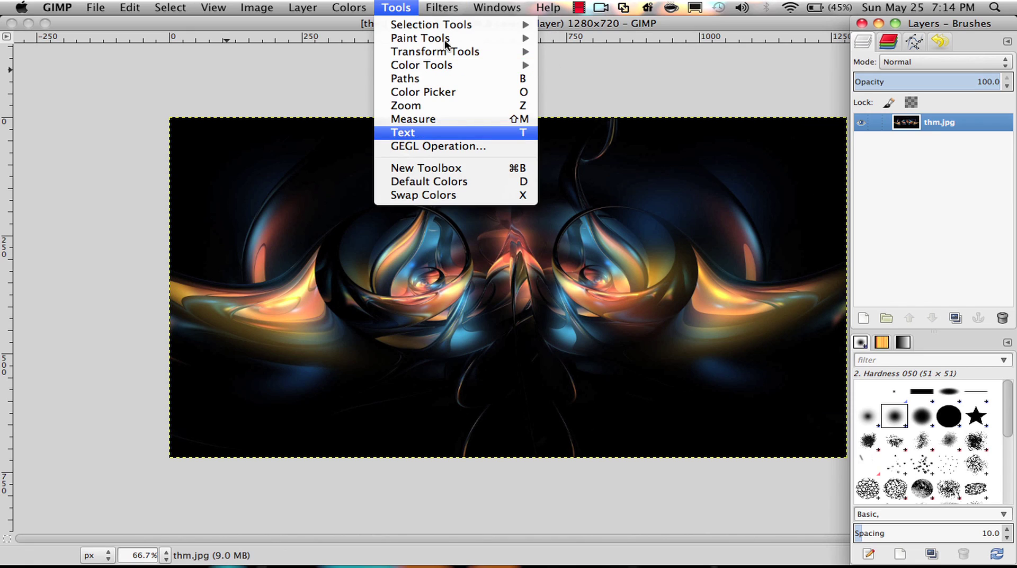
{"action": "left_click", "coordinate": [467, 133]}
{"action": "key", "text": "t"}
{"action": "left_click_drag", "start_coordinate": [396, 188], "coordinate": [695, 277]}
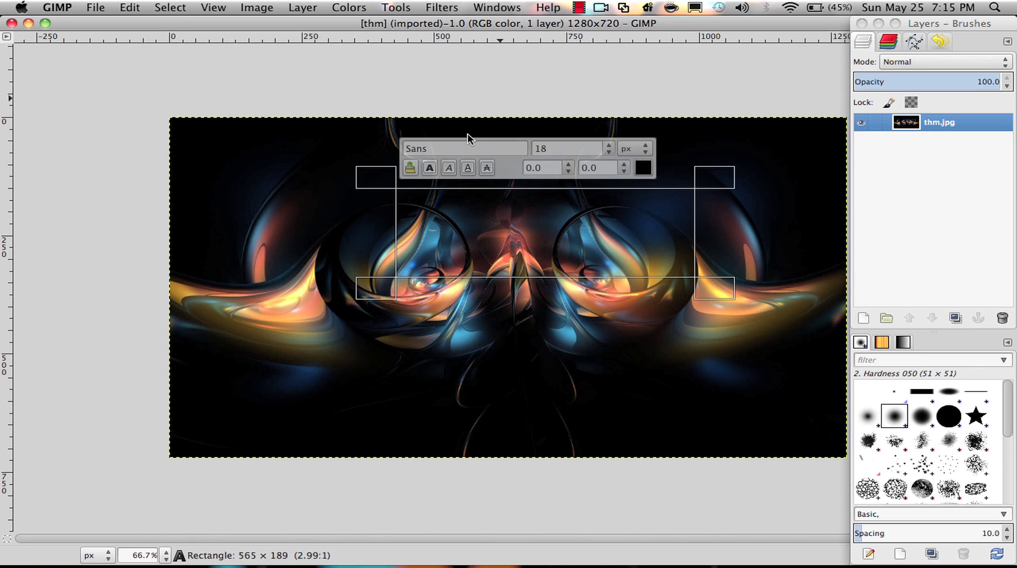
Enter the text "Create your own intro" in the new text box
{"action": "type", "text": "Th"}
{"action": "key", "text": "BackSpace"}
{"action": "key", "text": "BackSpace"}
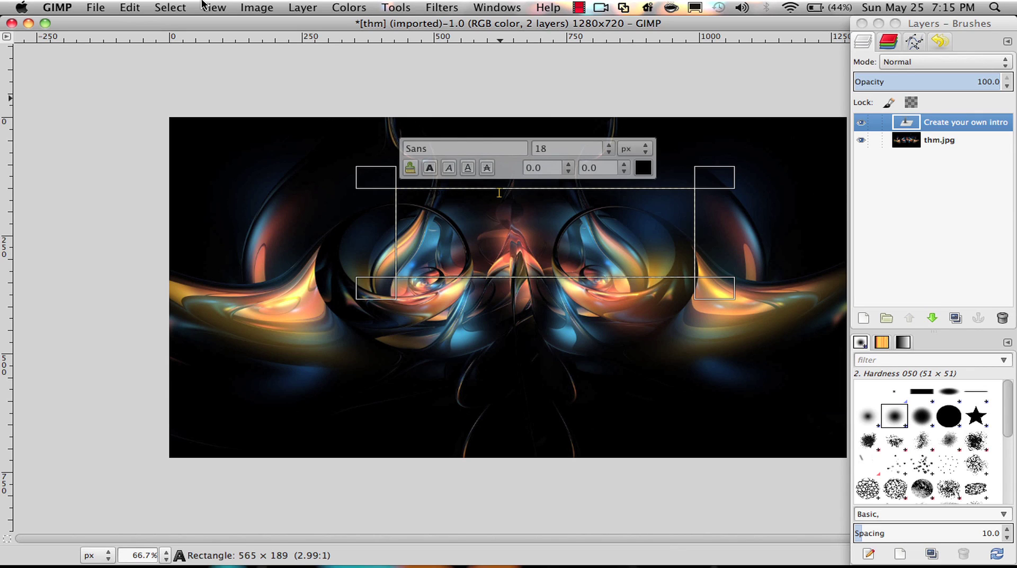
{"action": "key", "text": "super+q"}
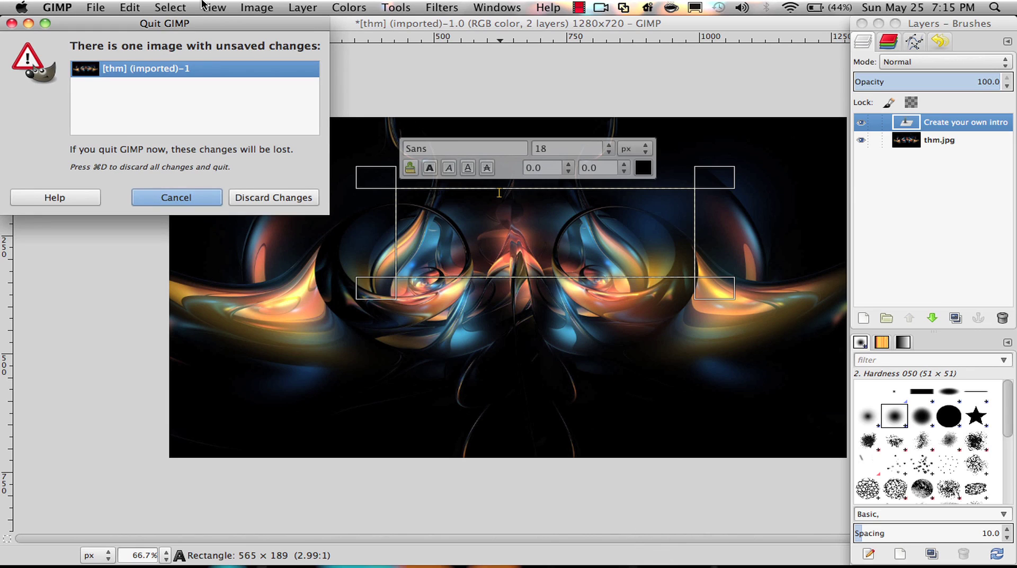
{"action": "key", "text": "Escape"}
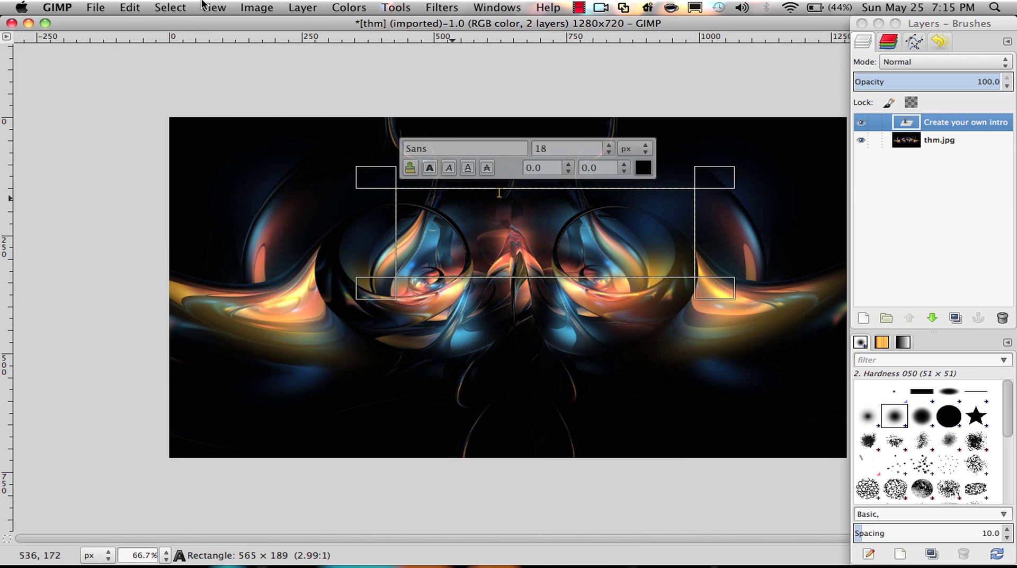
Select all of the text in the box and change its colour to bright green
{"action": "key", "text": "super+a"}
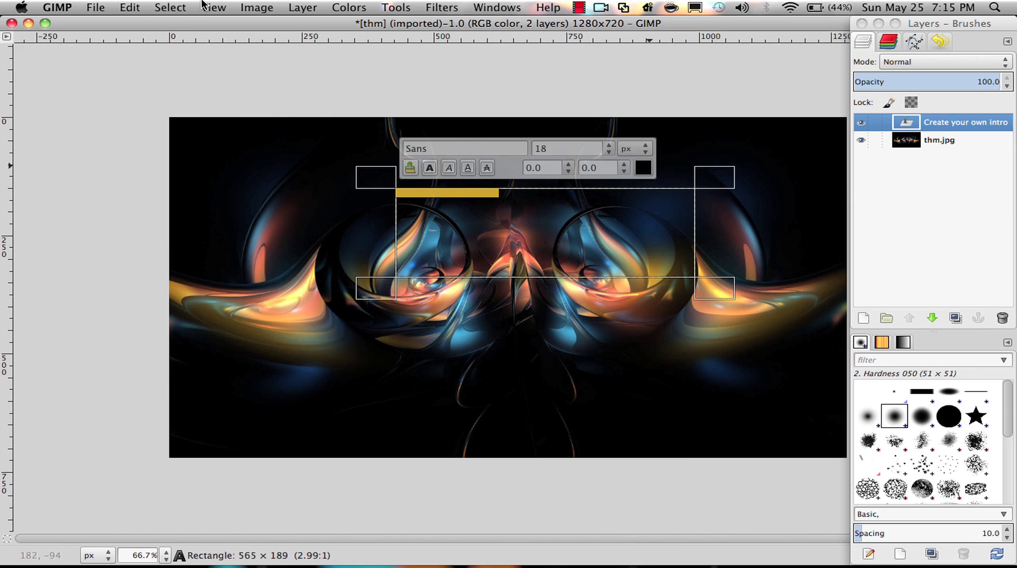
{"action": "left_click", "coordinate": [643, 167]}
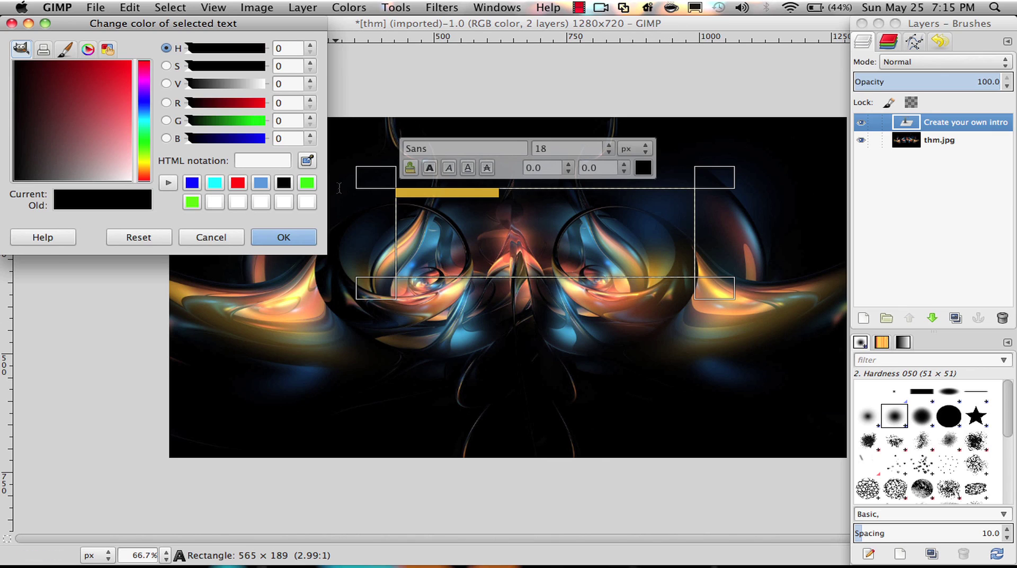
{"action": "left_click", "coordinate": [306, 183]}
{"action": "key", "text": "Right"}
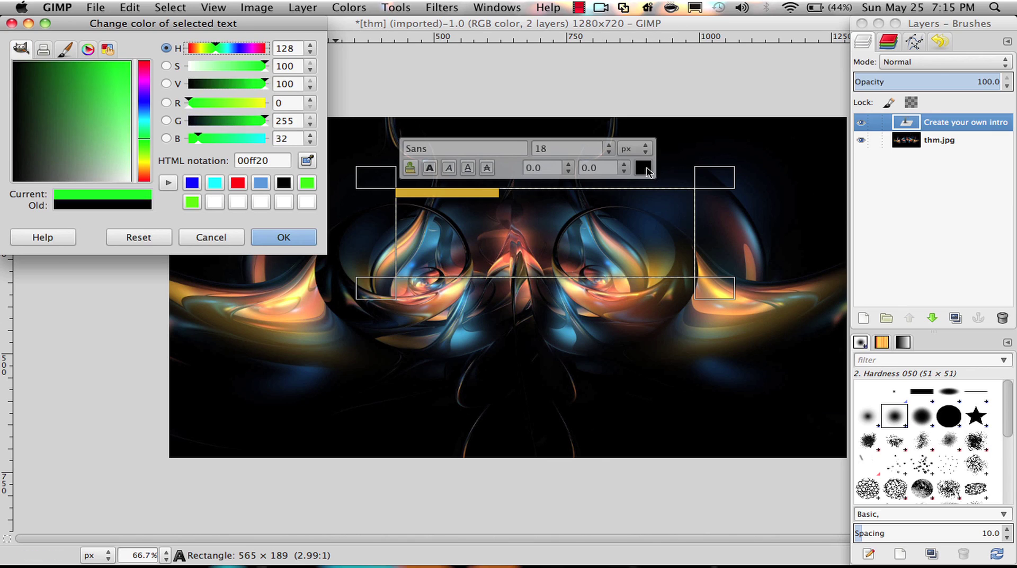
{"action": "key", "text": "Left"}
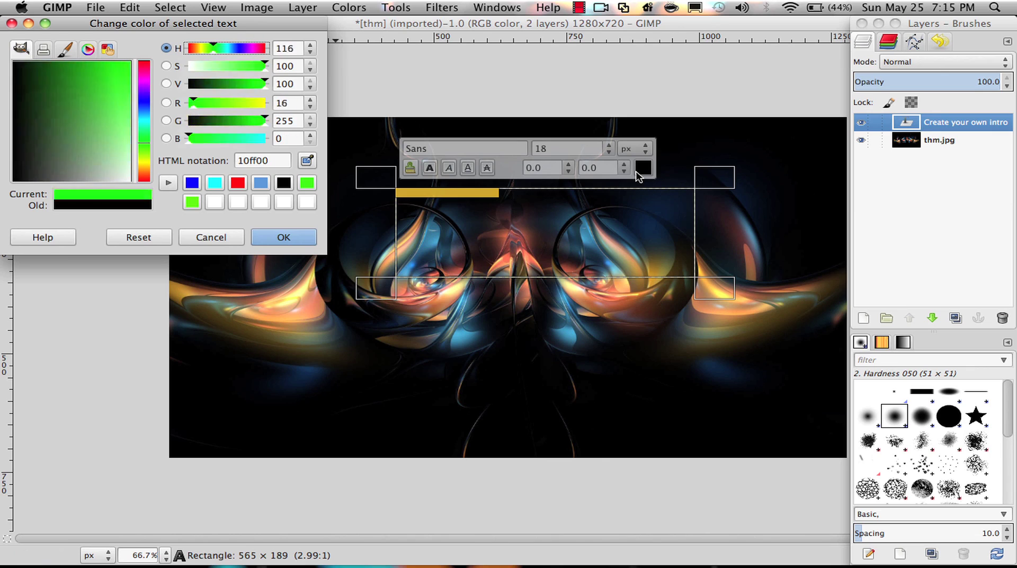
{"action": "key", "text": "Right"}
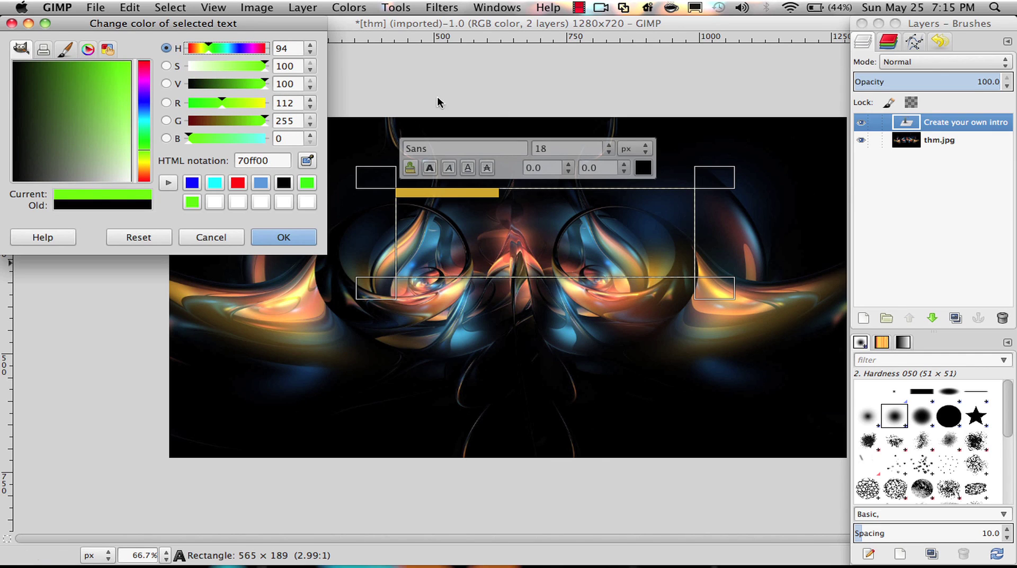
{"action": "left_click", "coordinate": [283, 237]}
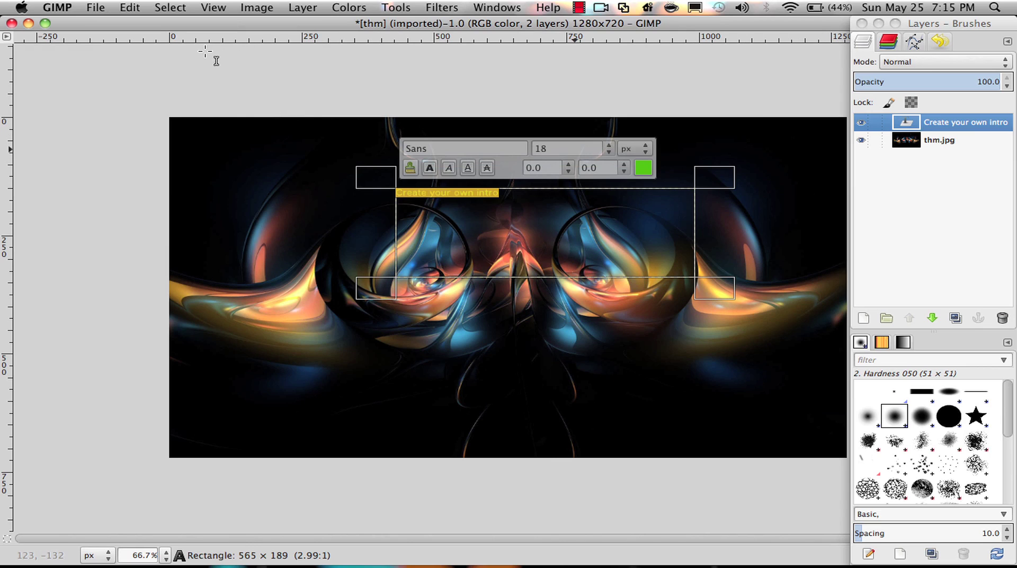
Increase the font size of the selected text to 50 px
{"action": "left_click_drag", "start_coordinate": [540, 148], "coordinate": [534, 149]}
{"action": "left_click", "coordinate": [608, 144]}
{"action": "left_click", "coordinate": [608, 145]}
{"action": "left_click", "coordinate": [608, 144]}
{"action": "key", "text": "Up"}
{"action": "key", "text": "Up"}
{"action": "key", "text": "Up"}
{"action": "key", "text": "Up"}
{"action": "key", "text": "Up"}
{"action": "key", "text": "Up"}
{"action": "key", "text": "Up"}
{"action": "key", "text": "Up"}
{"action": "key", "text": "Up"}
{"action": "key", "text": "Up"}
{"action": "key", "text": "Up"}
{"action": "key", "text": "Up"}
{"action": "key", "text": "Up"}
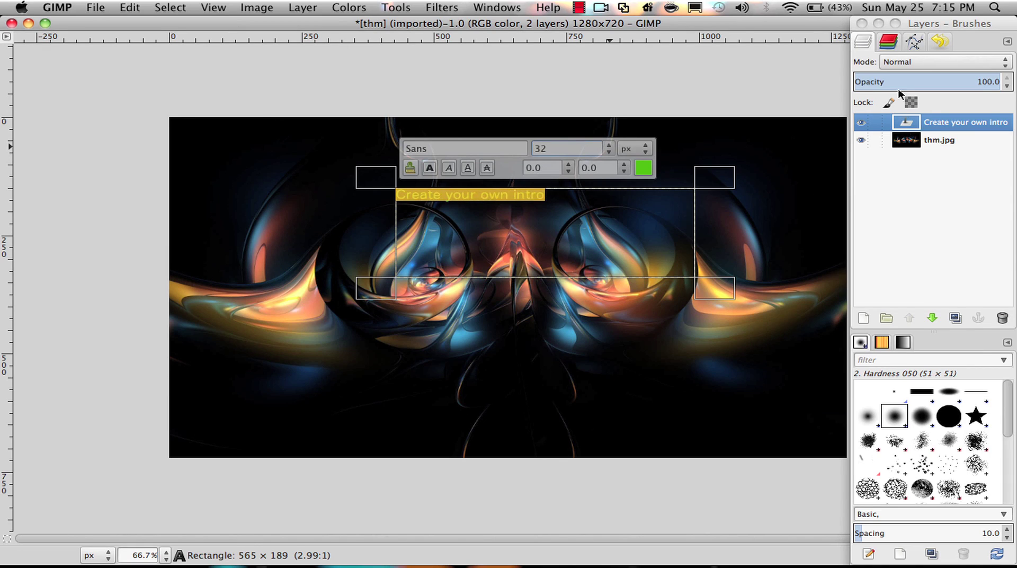
{"action": "key", "text": "Up"}
{"action": "key", "text": "Up"}
{"action": "key", "text": "Up"}
{"action": "key", "text": "Up"}
{"action": "key", "text": "Up"}
{"action": "key", "text": "Up"}
{"action": "key", "text": "Up"}
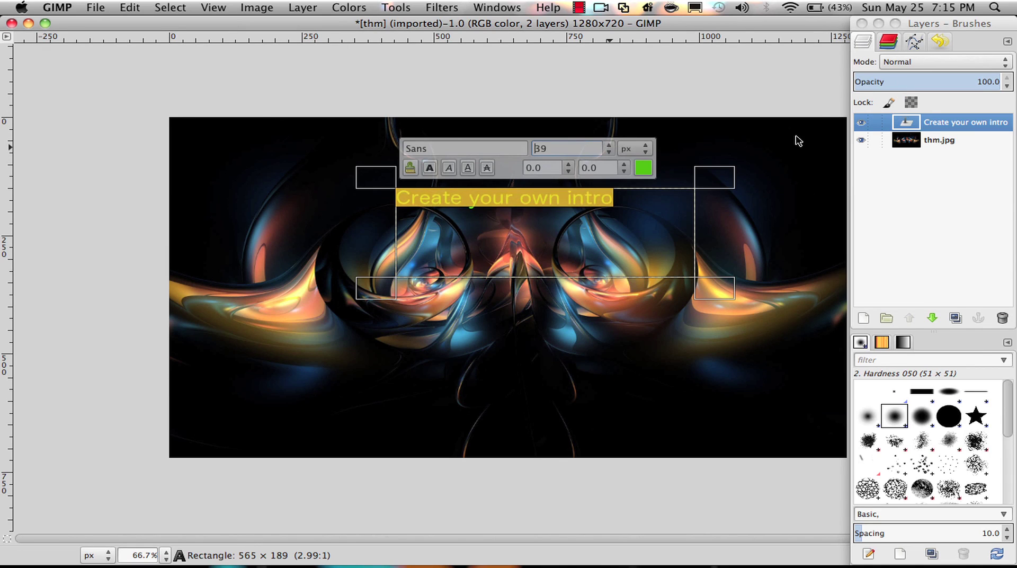
{"action": "key", "text": "Up"}
{"action": "key", "text": "Up"}
{"action": "key", "text": "Up"}
{"action": "key", "text": "Up"}
{"action": "key", "text": "Up"}
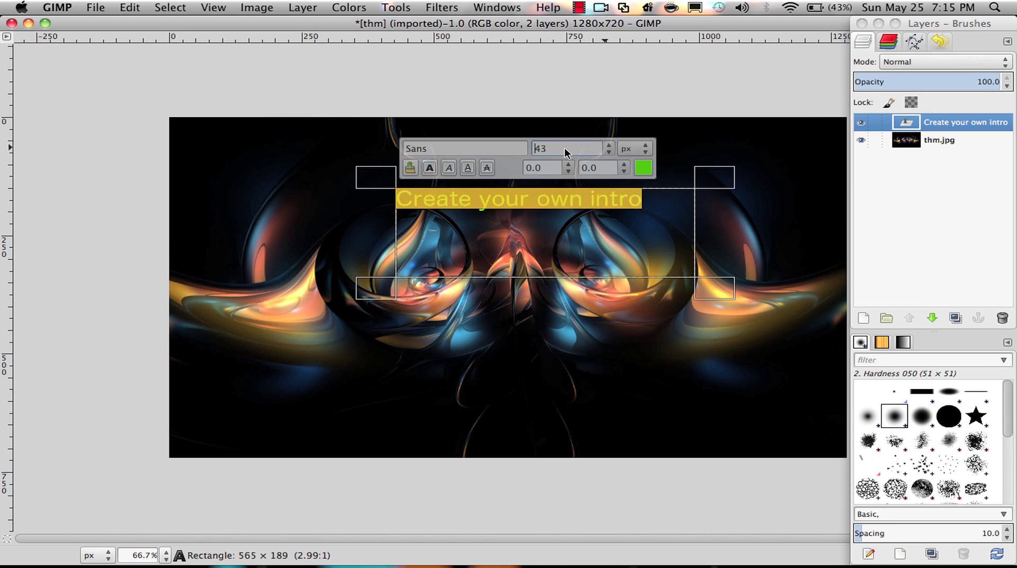
{"action": "key", "text": "Up"}
{"action": "key", "text": "Up"}
{"action": "key", "text": "Up"}
{"action": "key", "text": "Up"}
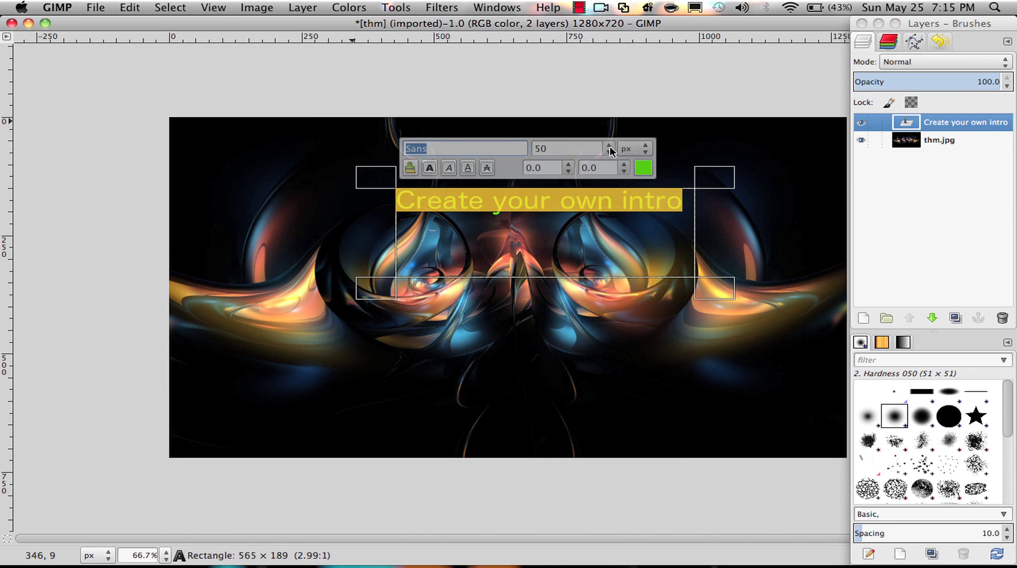
Change the font of the selected text to Matura MT Script Capitals
{"action": "key", "text": "BackSpace"}
{"action": "key", "text": "BackSpace"}
{"action": "type", "text": "Matura MT Script Capital"}
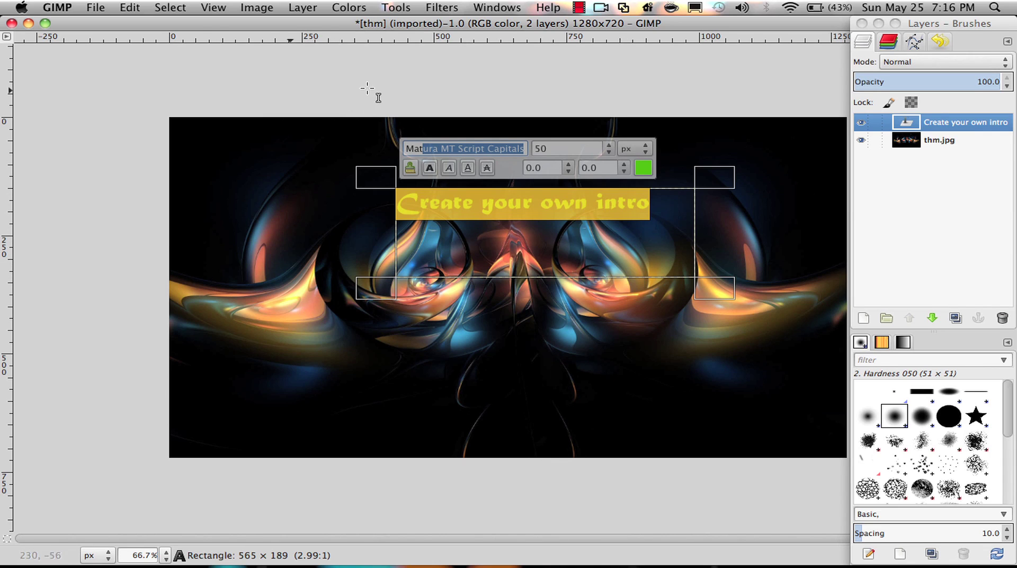
Find and activate the Move tool for repositioning the text layer
{"action": "left_click", "coordinate": [395, 7]}
{"action": "mouse_move", "coordinate": [348, 8]}
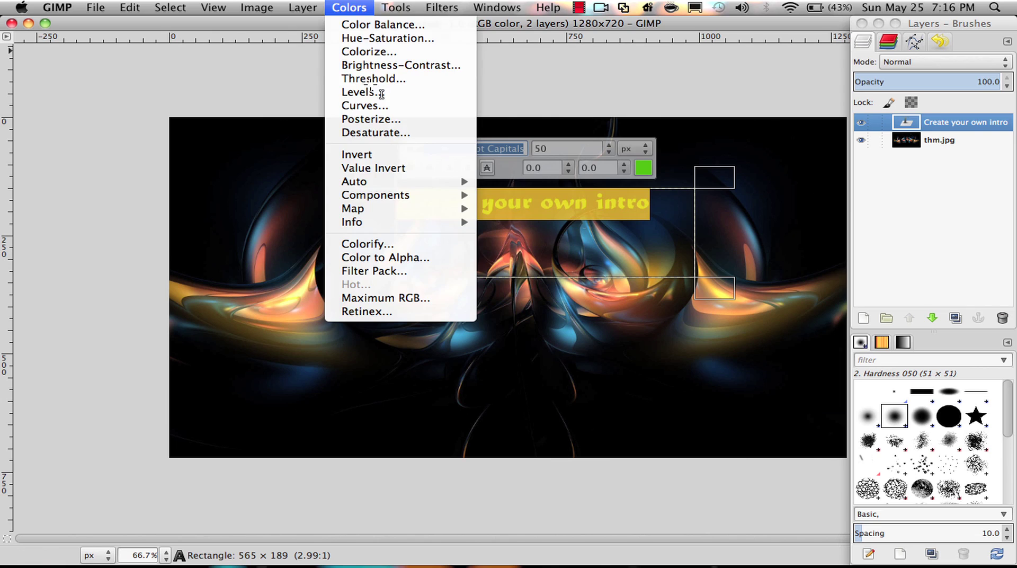
{"action": "key", "text": "Right"}
{"action": "key", "text": "Right"}
{"action": "key", "text": "Right"}
{"action": "key", "text": "Left"}
{"action": "key", "text": "Left"}
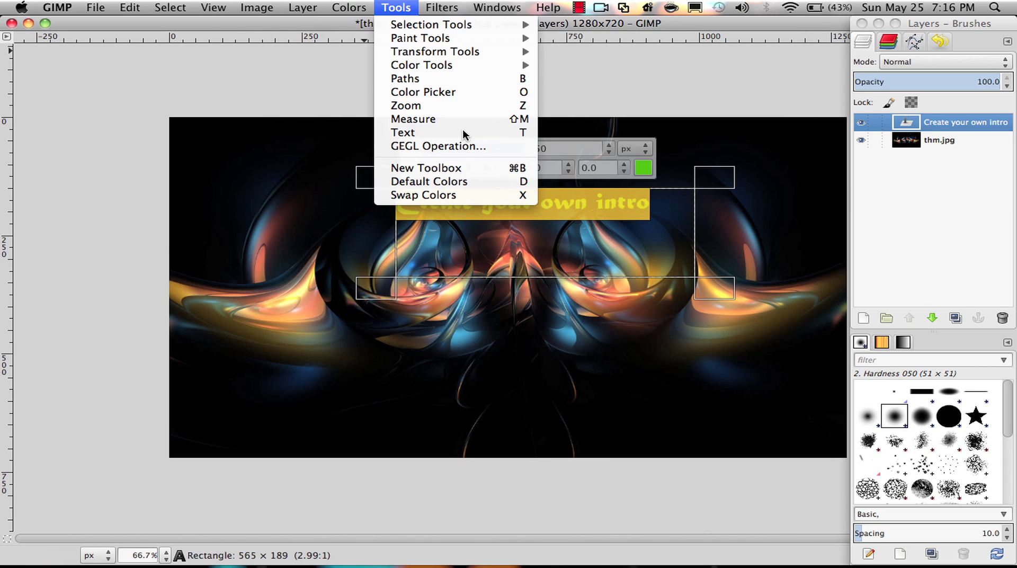
{"action": "key", "text": "Down"}
{"action": "key", "text": "Down"}
{"action": "key", "text": "Down"}
{"action": "key", "text": "Down"}
{"action": "key", "text": "Down"}
{"action": "key", "text": "Up"}
{"action": "key", "text": "Up"}
{"action": "key", "text": "Up"}
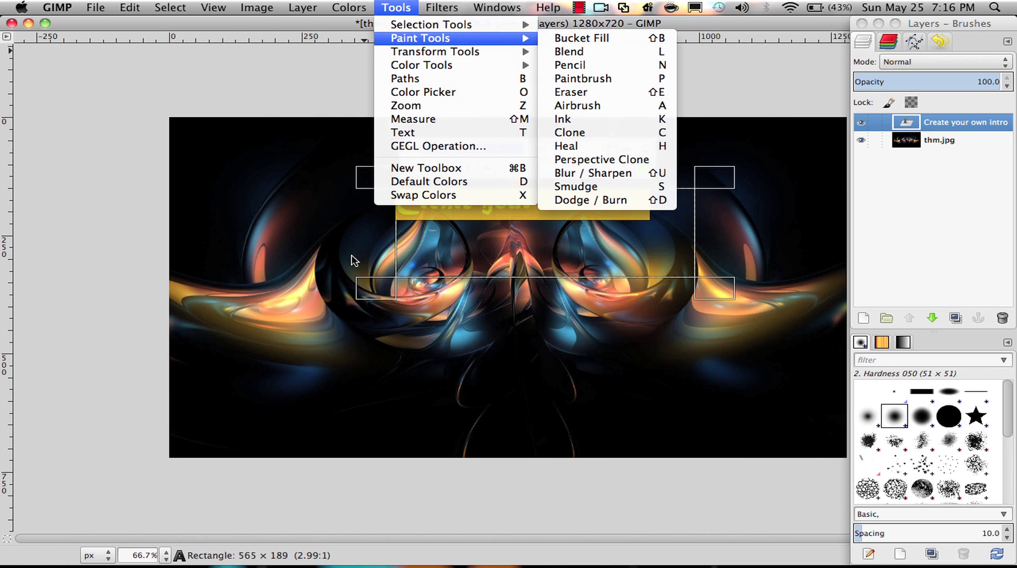
{"action": "key", "text": "Down"}
{"action": "key", "text": "Down"}
{"action": "key", "text": "Down"}
{"action": "key", "text": "Down"}
{"action": "key", "text": "Up"}
{"action": "key", "text": "Up"}
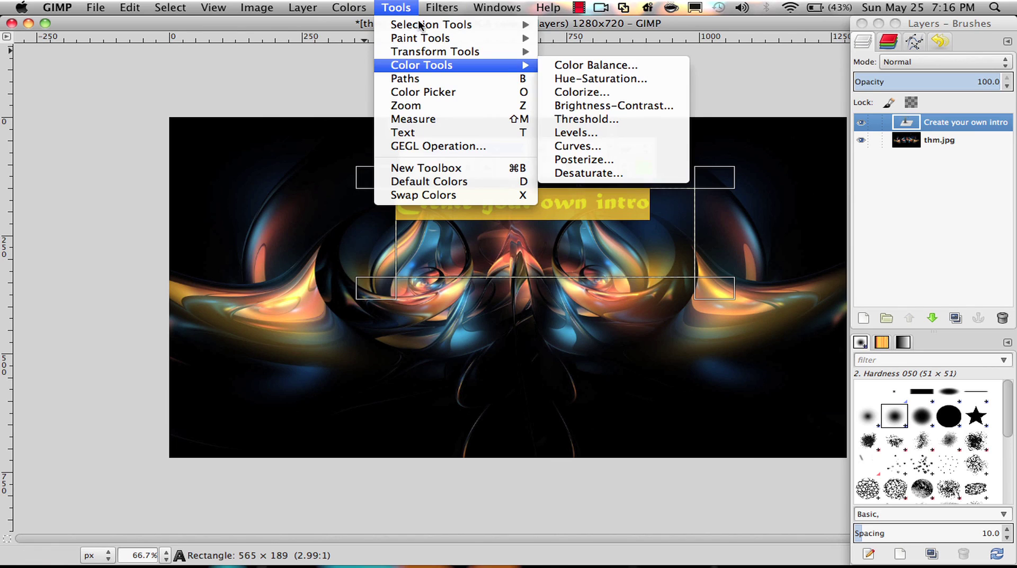
{"action": "key", "text": "Down"}
{"action": "key", "text": "Down"}
{"action": "key", "text": "Down"}
{"action": "key", "text": "Down"}
{"action": "key", "text": "Up"}
{"action": "key", "text": "Up"}
{"action": "key", "text": "Down"}
{"action": "key", "text": "Up"}
{"action": "key", "text": "Up"}
{"action": "key", "text": "Up"}
{"action": "key", "text": "Up"}
{"action": "key", "text": "Right"}
{"action": "key", "text": "Down"}
{"action": "key", "text": "Return"}
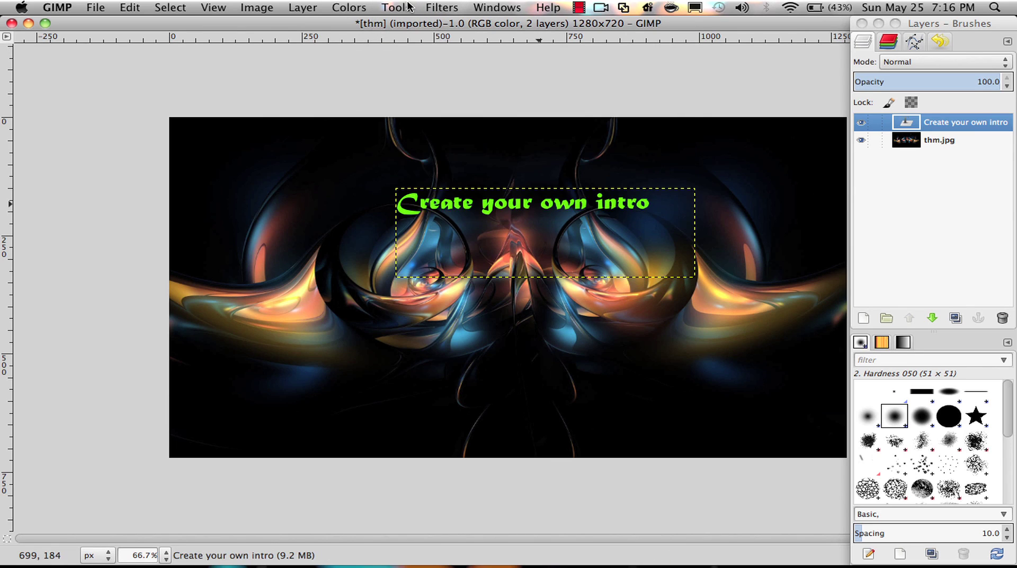
Try to move the green "Create your own intro" text over the background image
{"action": "mouse_move", "coordinate": [540, 204]}
{"action": "left_mouse_down"}
{"action": "mouse_move", "coordinate": [515, 197]}
{"action": "mouse_move", "coordinate": [542, 200]}
{"action": "left_mouse_up"}
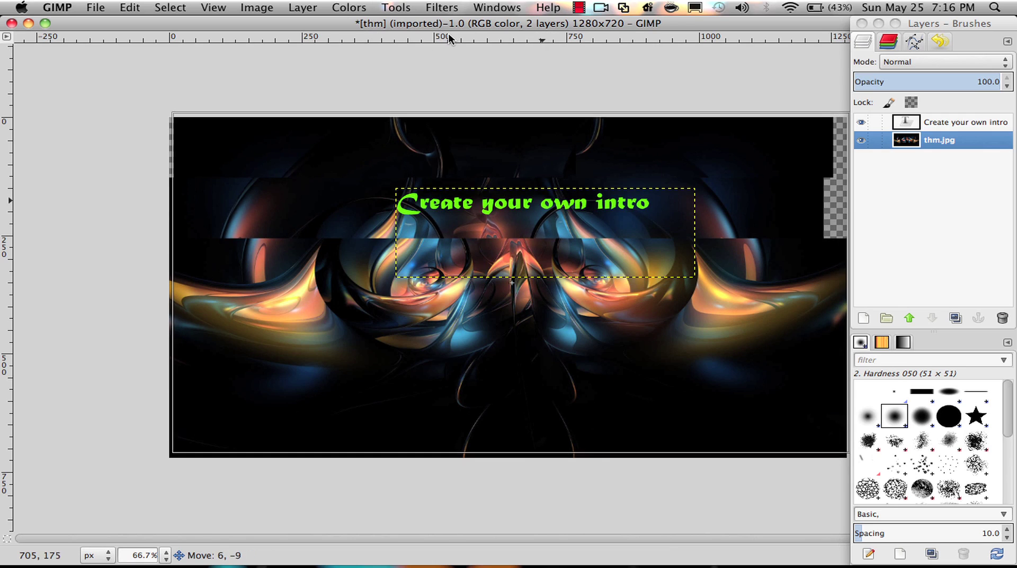
{"action": "left_click_drag", "start_coordinate": [449, 38], "coordinate": [474, 116]}
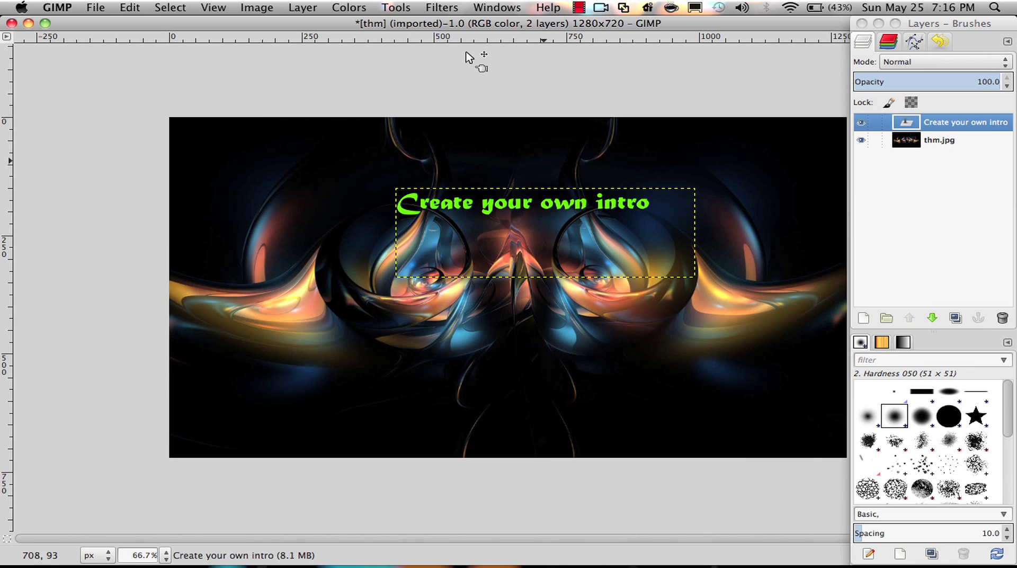
{"action": "left_click_drag", "start_coordinate": [558, 43], "coordinate": [577, 69]}
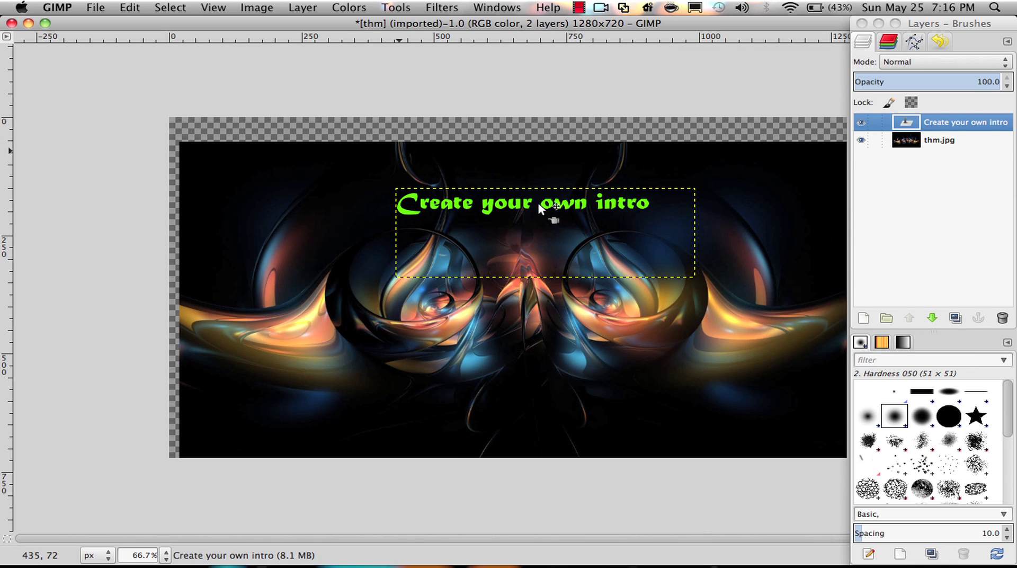
{"action": "mouse_move", "coordinate": [541, 208]}
{"action": "left_mouse_down"}
{"action": "mouse_move", "coordinate": [420, 184]}
{"action": "mouse_move", "coordinate": [527, 175]}
{"action": "mouse_move", "coordinate": [541, 205]}
{"action": "left_mouse_up"}
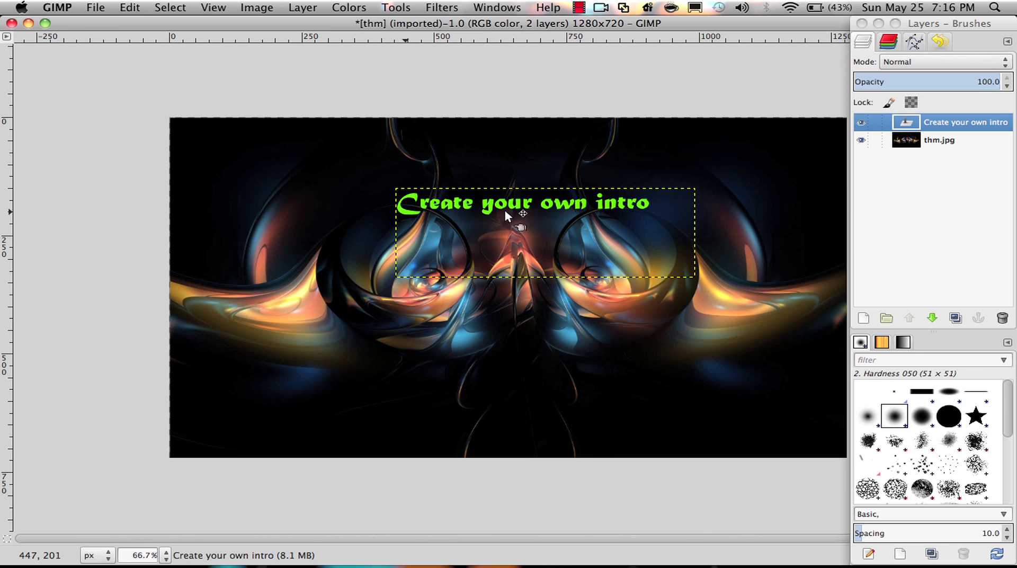
Move the "Create your own intro" text slightly up and to the left, above the two eye shapes of the background
{"action": "left_click_drag", "start_coordinate": [407, 210], "coordinate": [355, 183]}
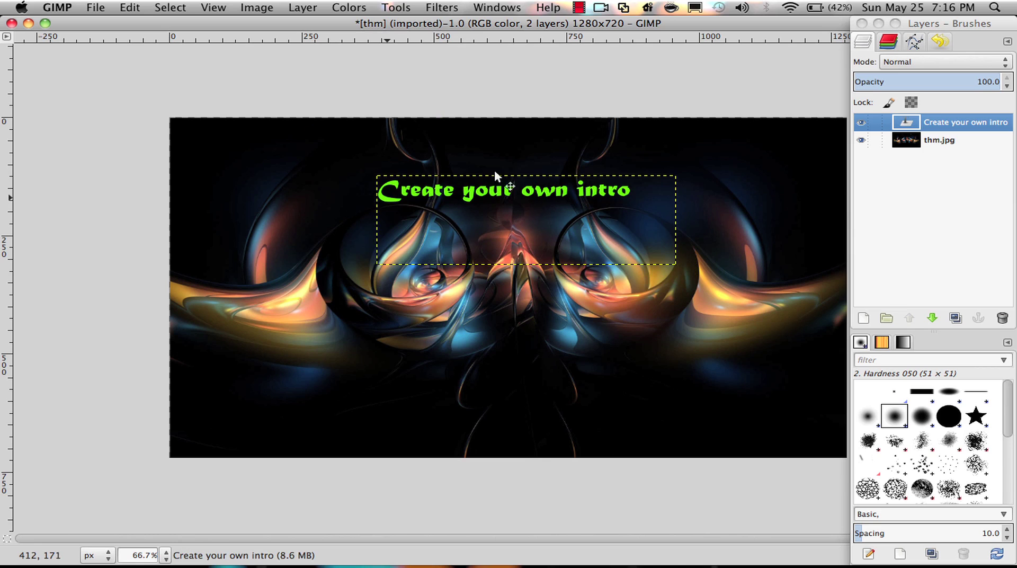
{"action": "left_click", "coordinate": [405, 183]}
{"action": "mouse_move", "coordinate": [391, 204]}
{"action": "left_mouse_down"}
{"action": "mouse_move", "coordinate": [400, 202]}
{"action": "mouse_move", "coordinate": [389, 208]}
{"action": "mouse_move", "coordinate": [394, 191]}
{"action": "mouse_move", "coordinate": [387, 217]}
{"action": "mouse_move", "coordinate": [393, 199]}
{"action": "left_mouse_up"}
{"action": "left_click", "coordinate": [387, 192]}
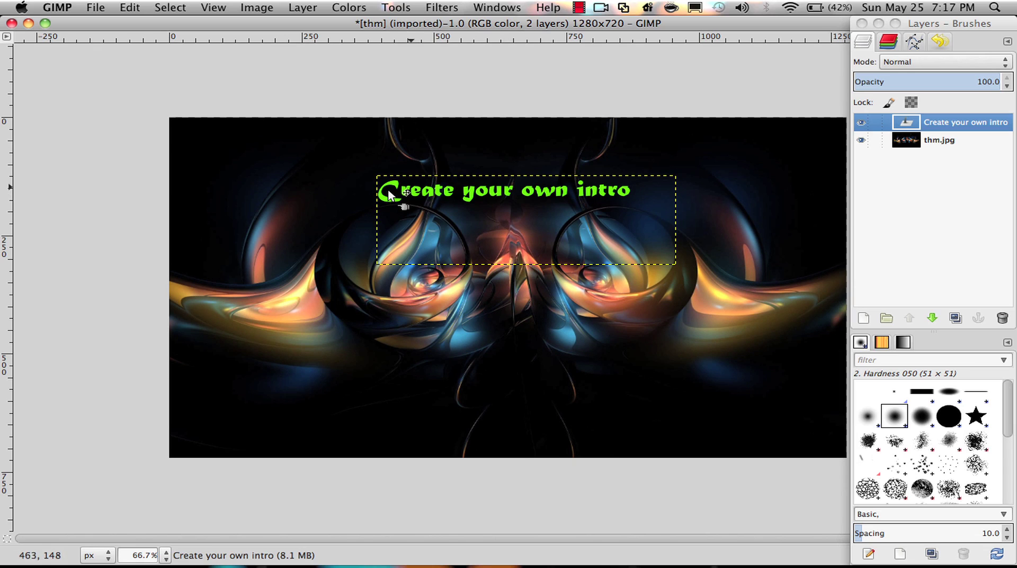
{"action": "mouse_move", "coordinate": [395, 192]}
{"action": "left_mouse_down"}
{"action": "mouse_move", "coordinate": [381, 200]}
{"action": "mouse_move", "coordinate": [397, 195]}
{"action": "mouse_move", "coordinate": [387, 189]}
{"action": "left_mouse_up"}
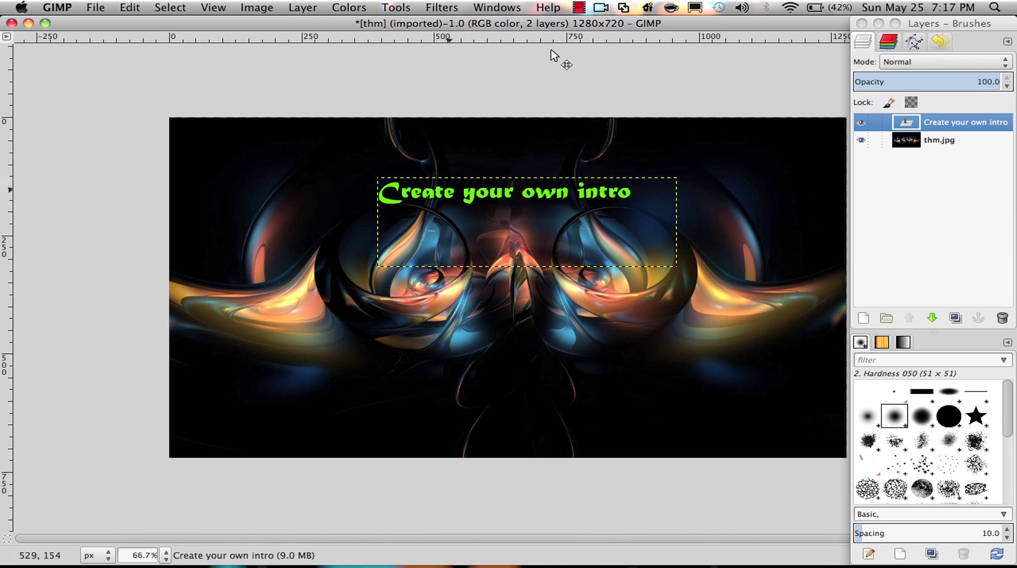